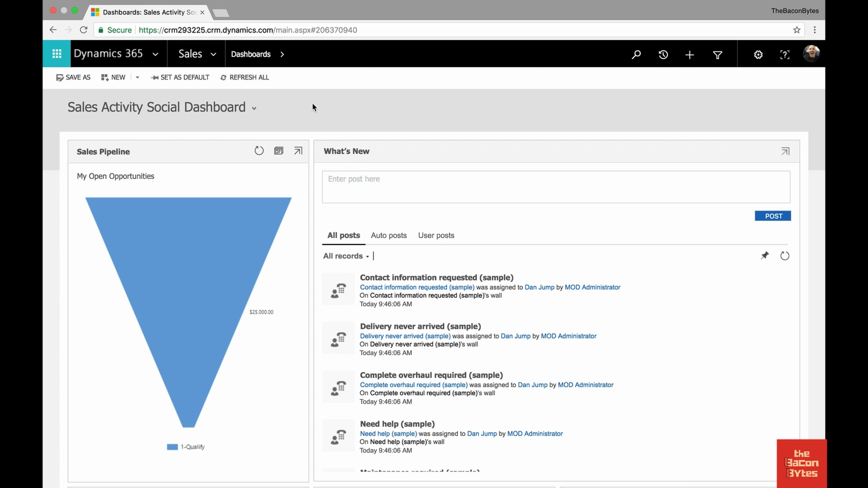
Open the Accounts list from the Customers group of the Sales area
{"action": "left_click", "coordinate": [213, 54]}
{"action": "left_click", "coordinate": [217, 53]}
{"action": "left_click", "coordinate": [219, 54]}
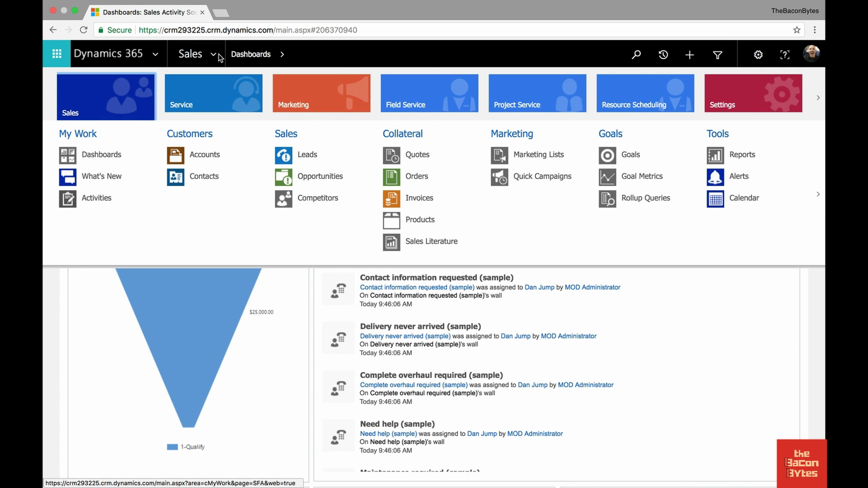
{"action": "left_click", "coordinate": [223, 158]}
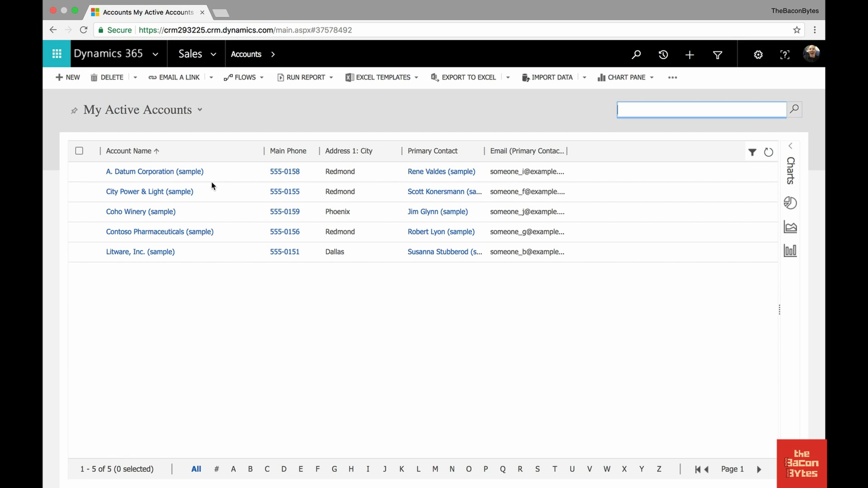
View the Active Accounts and Accounts Being Followed lists, and return to My Active Accounts
{"action": "left_click", "coordinate": [182, 118]}
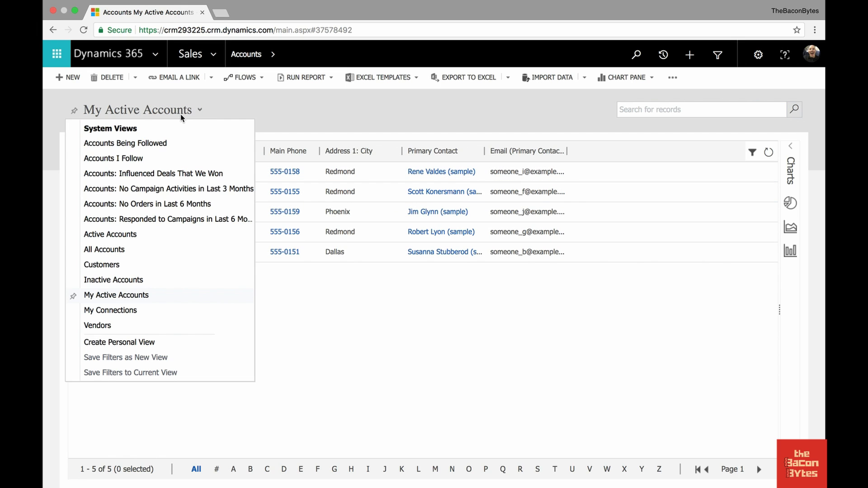
{"action": "left_click", "coordinate": [136, 234]}
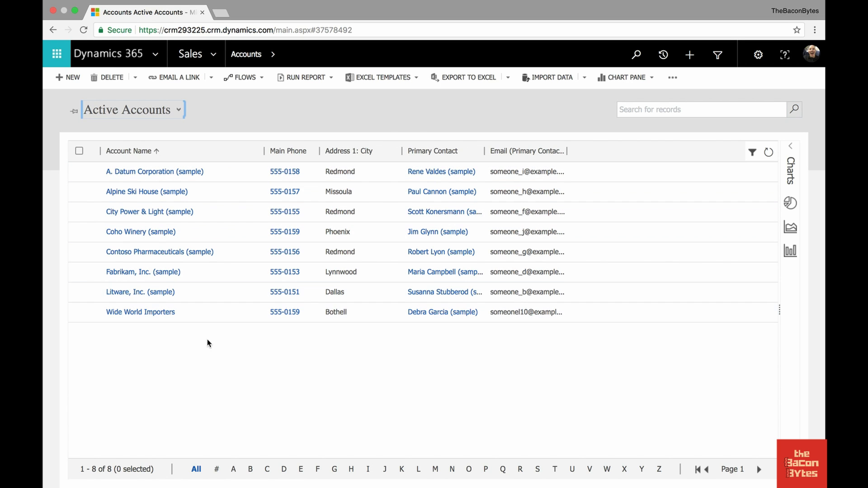
{"action": "left_click", "coordinate": [167, 116]}
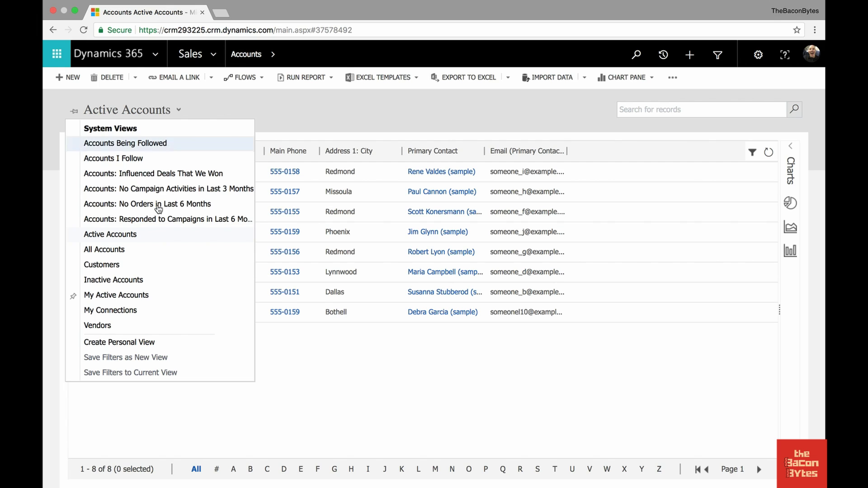
{"action": "left_click", "coordinate": [188, 144]}
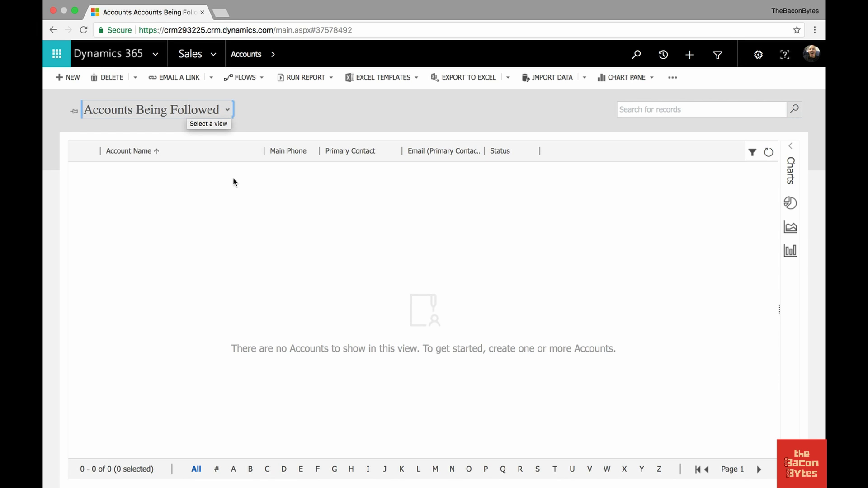
{"action": "left_click", "coordinate": [218, 109]}
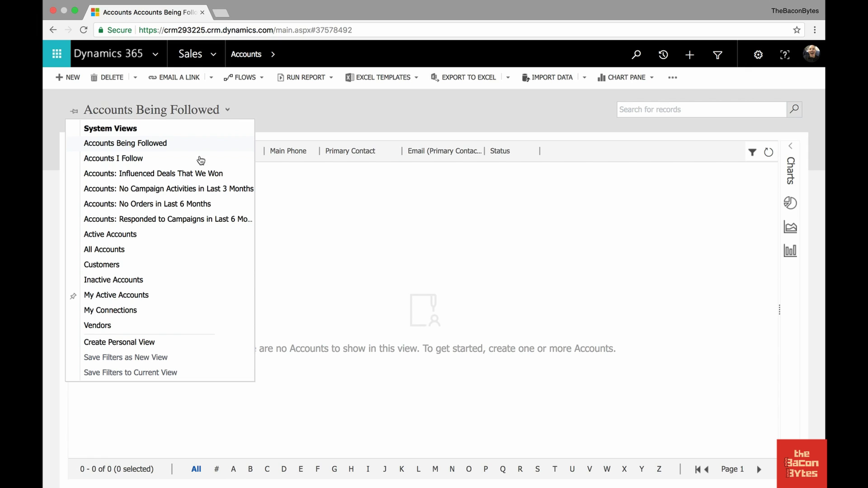
{"action": "left_click", "coordinate": [197, 302]}
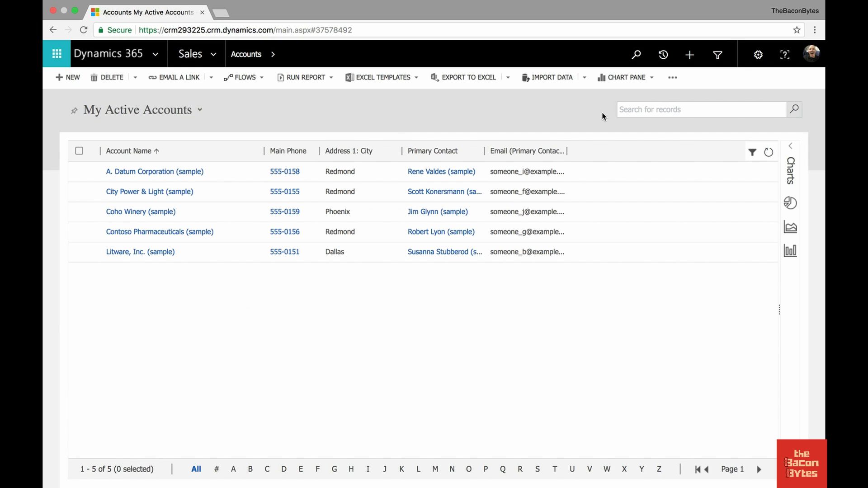
Search the account records for "Alpine" from the My Active Accounts view
{"action": "left_click", "coordinate": [698, 111]}
{"action": "type", "text": "lpine"}
{"action": "left_click", "coordinate": [795, 114]}
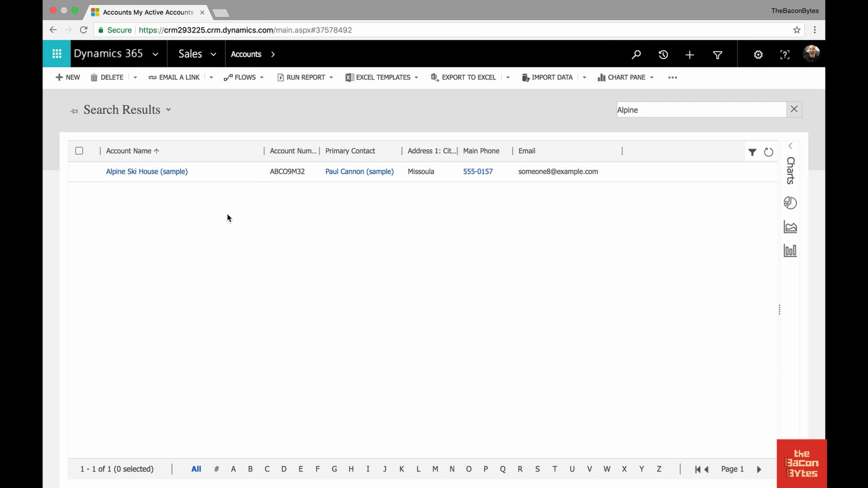
Open and dismiss the global search, and clear the "Alpine" search from the account list
{"action": "left_click", "coordinate": [635, 59]}
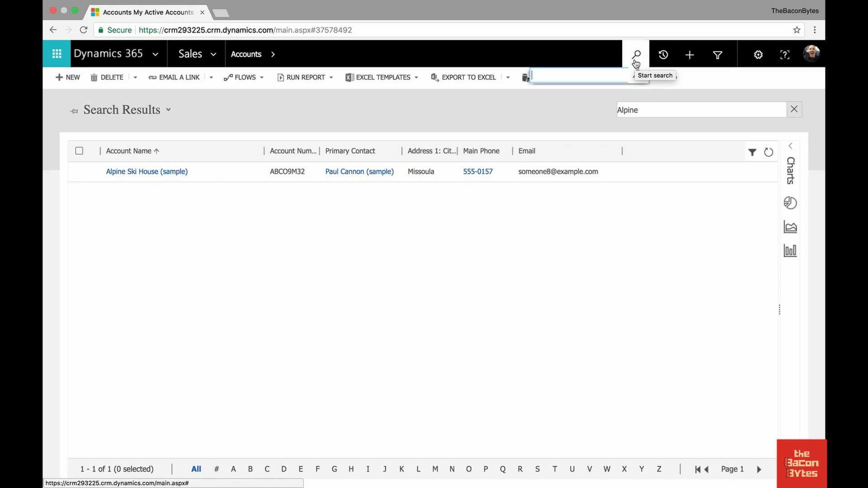
{"action": "left_click", "coordinate": [581, 109]}
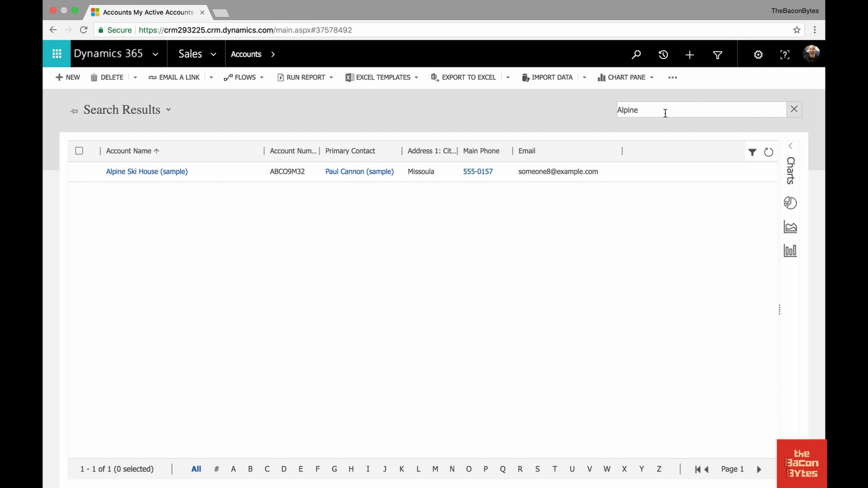
{"action": "left_click", "coordinate": [794, 109]}
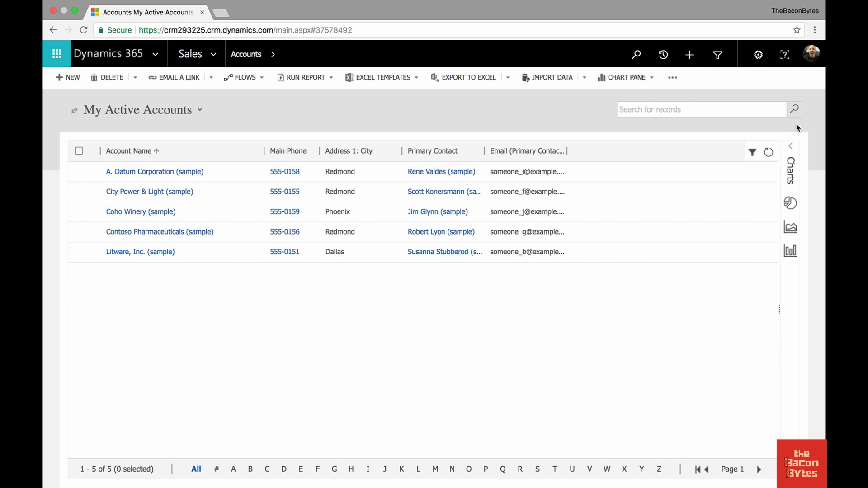
Display the Accounts by Owner chart beside the account list and switch the list to the All Accounts view
{"action": "left_click", "coordinate": [794, 152]}
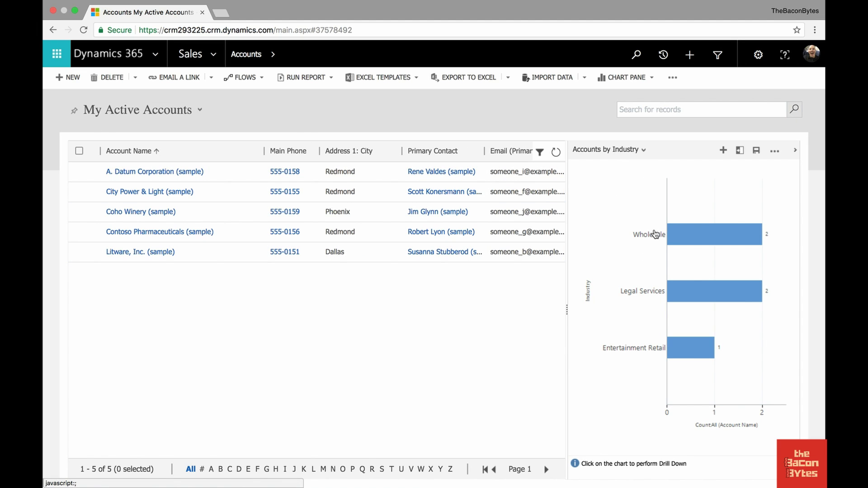
{"action": "left_click", "coordinate": [642, 151]}
{"action": "left_click", "coordinate": [637, 190]}
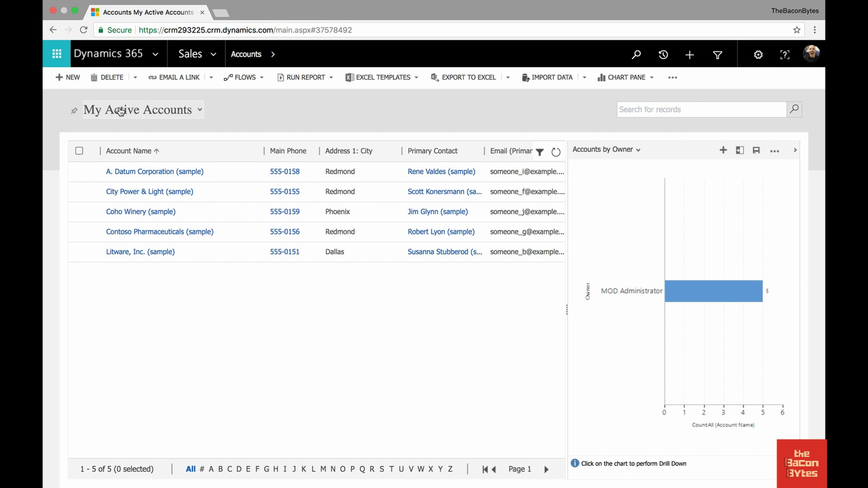
{"action": "left_click", "coordinate": [120, 110]}
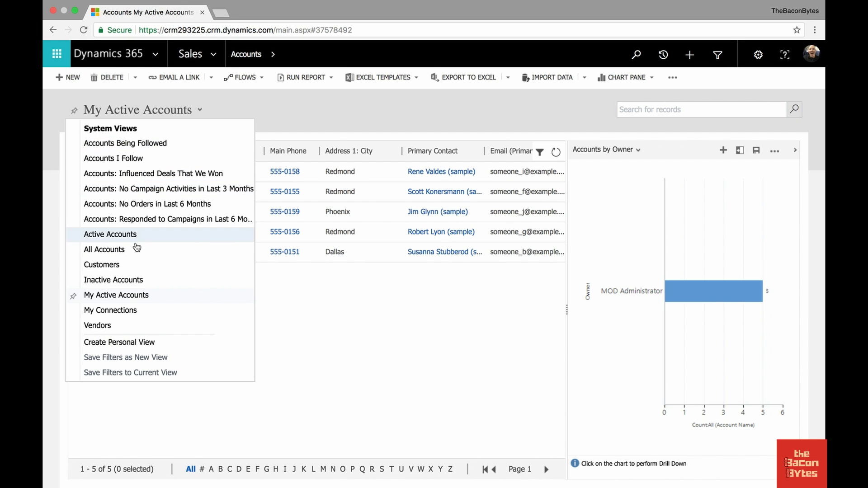
{"action": "left_click", "coordinate": [133, 249]}
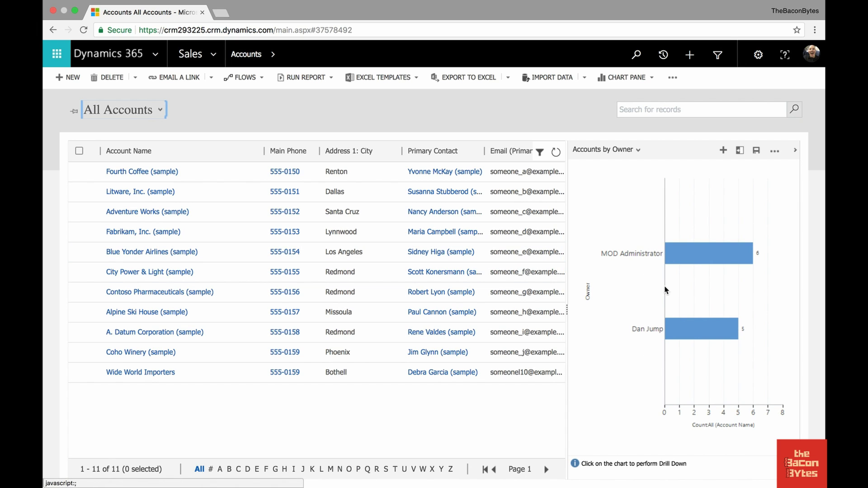
View the New Accounts By Month chart for all accounts, and collapse the charts area
{"action": "left_click", "coordinate": [636, 151]}
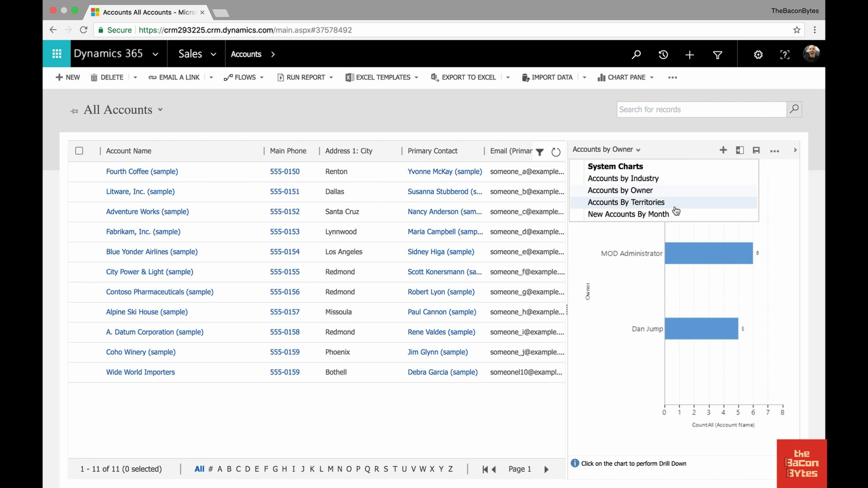
{"action": "left_click", "coordinate": [675, 214]}
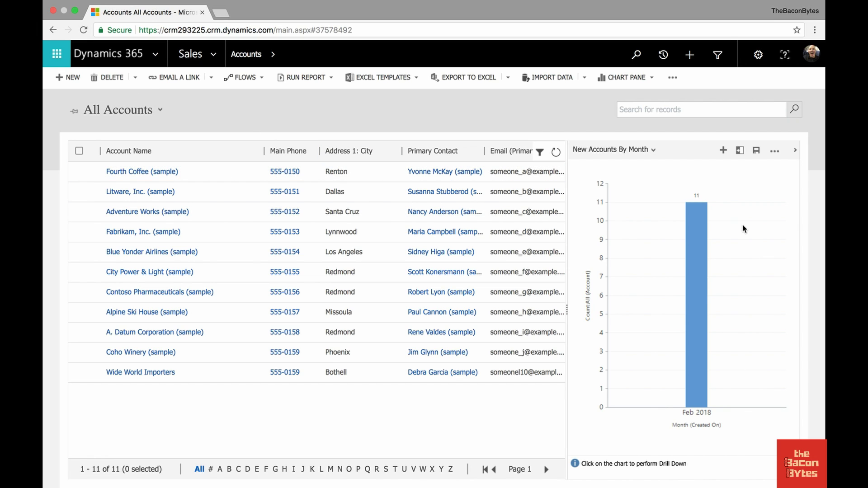
{"action": "left_click", "coordinate": [794, 150]}
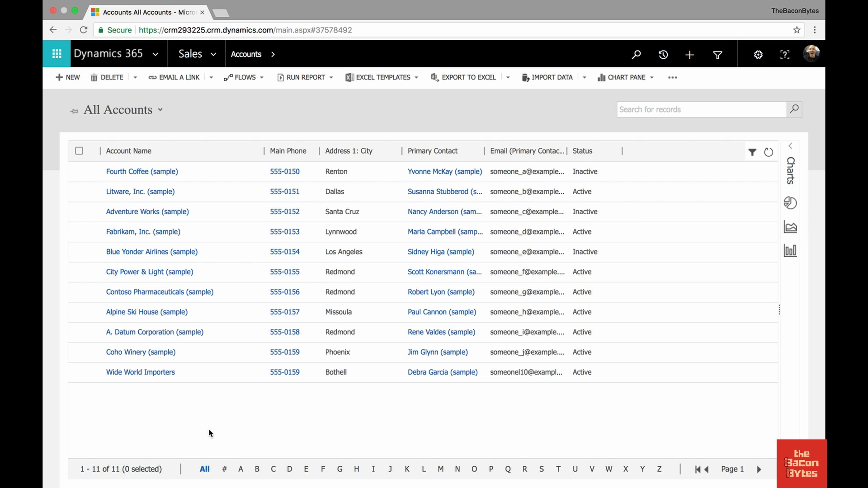
Filter the account list to names starting with A, and switch the filter to names starting with C
{"action": "left_click", "coordinate": [242, 470]}
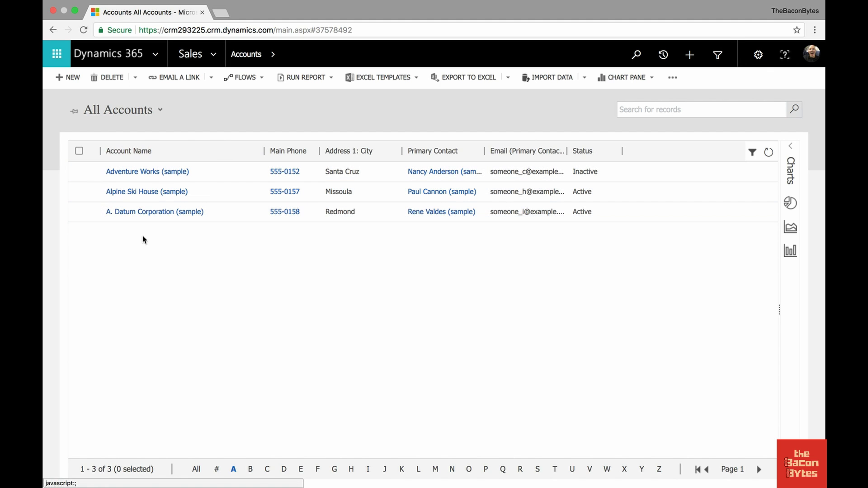
{"action": "left_click", "coordinate": [267, 468]}
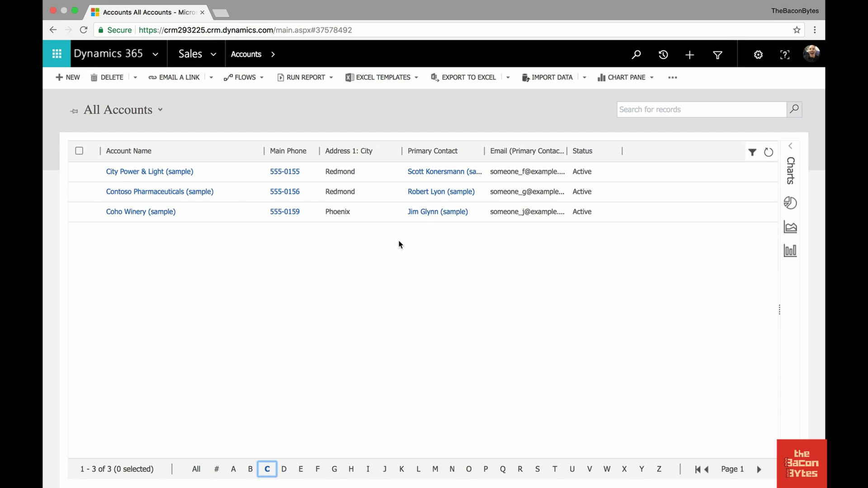
Search the accounts for "Alpine", limit the search results to names starting with C, and clear the search
{"action": "left_click", "coordinate": [706, 106]}
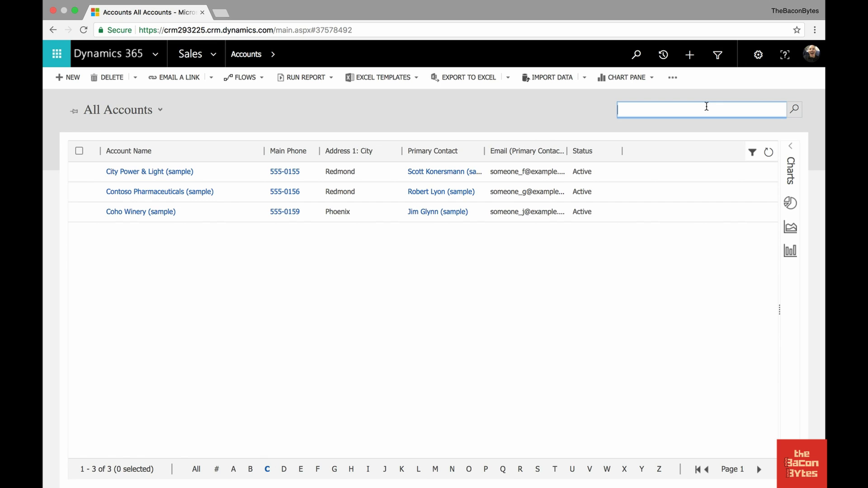
{"action": "type", "text": "Alpine"}
{"action": "key", "text": "Return"}
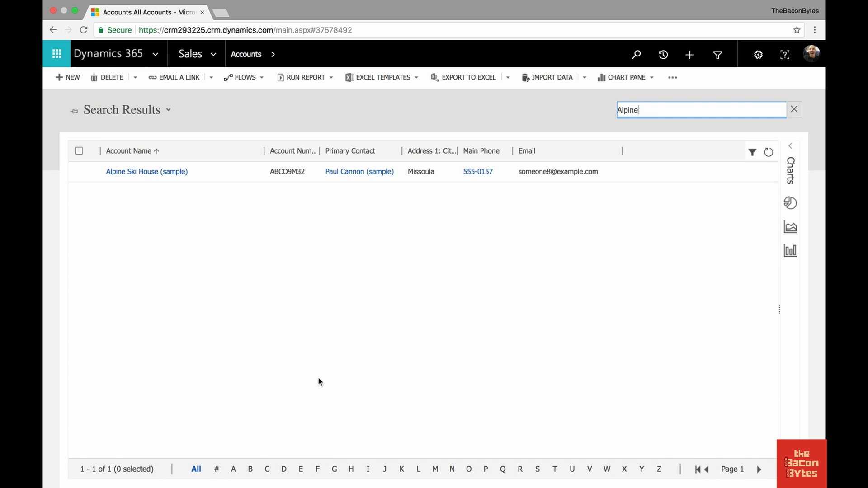
{"action": "left_click", "coordinate": [267, 468]}
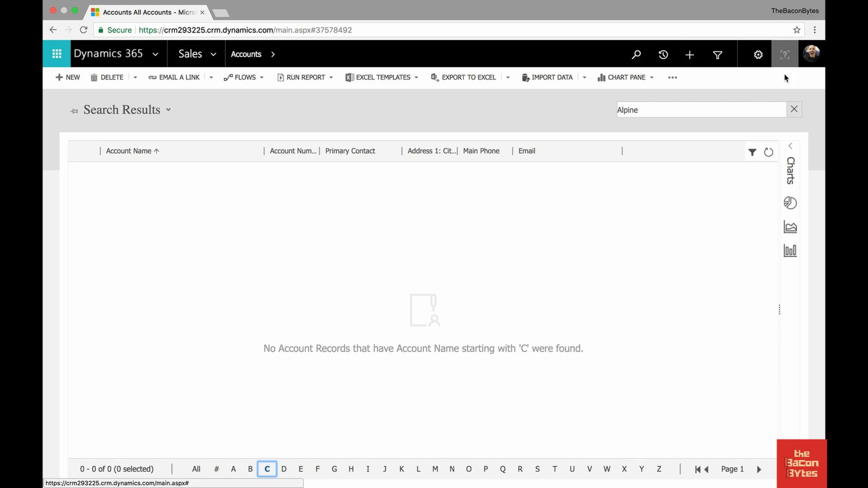
{"action": "left_click", "coordinate": [793, 110]}
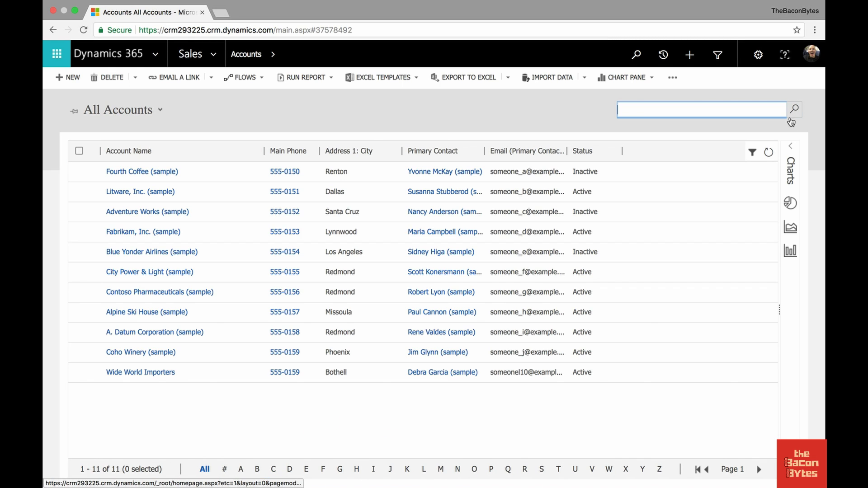
With the list limited to names starting with C, search for "alpine" and clear the search
{"action": "left_click", "coordinate": [271, 468]}
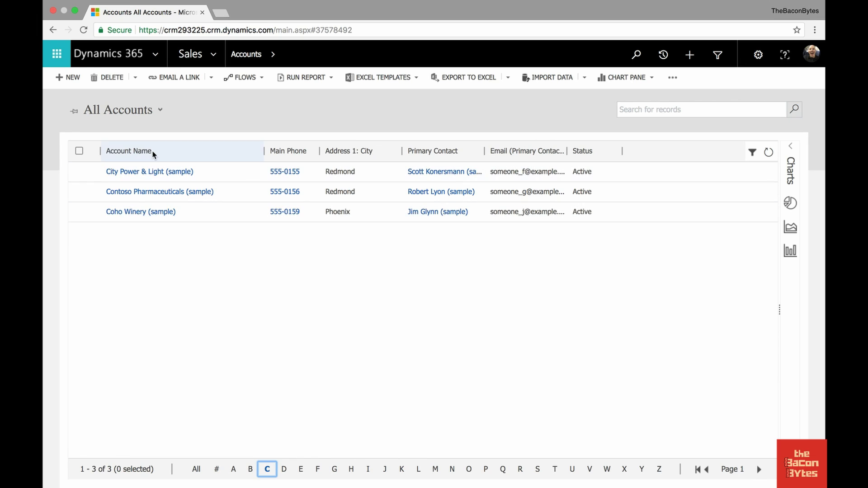
{"action": "left_click", "coordinate": [673, 110]}
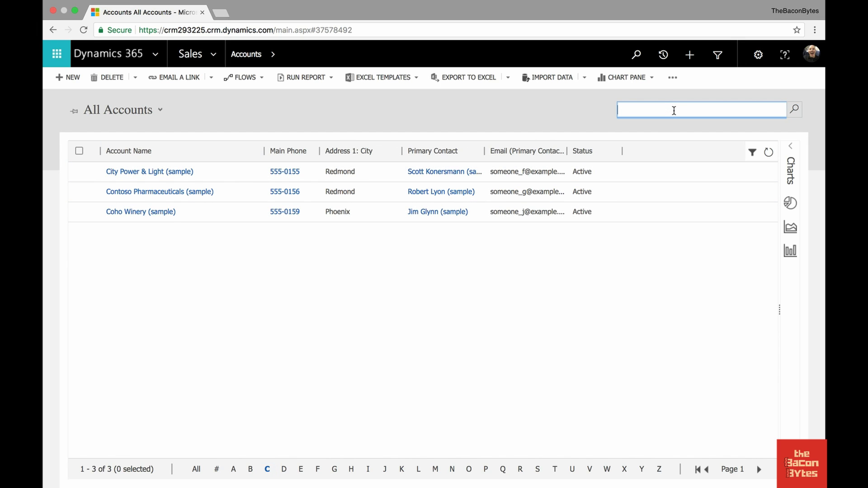
{"action": "type", "text": "alpine"}
{"action": "key", "text": "Return"}
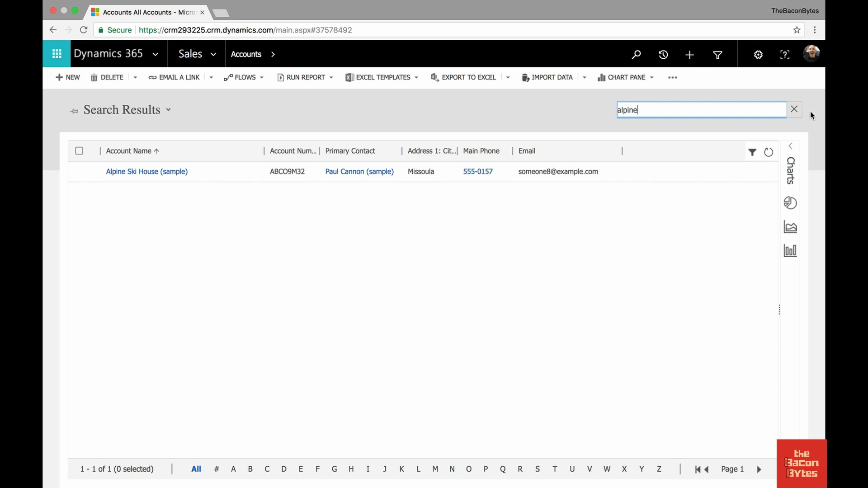
{"action": "left_click", "coordinate": [794, 111]}
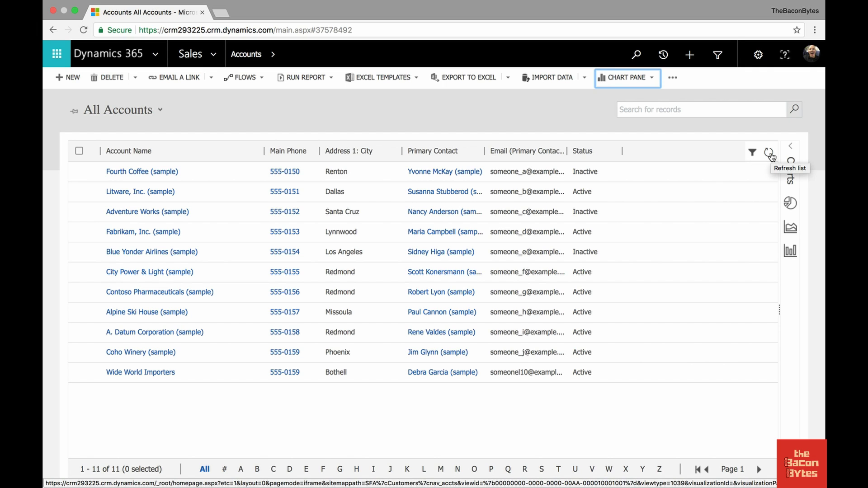
Refresh the All Accounts list and turn on its column filters
{"action": "left_click", "coordinate": [769, 153]}
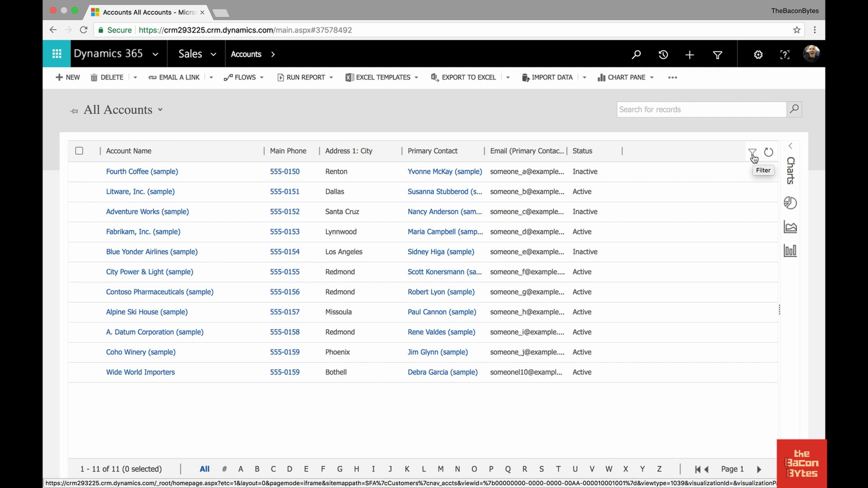
{"action": "left_click", "coordinate": [752, 154]}
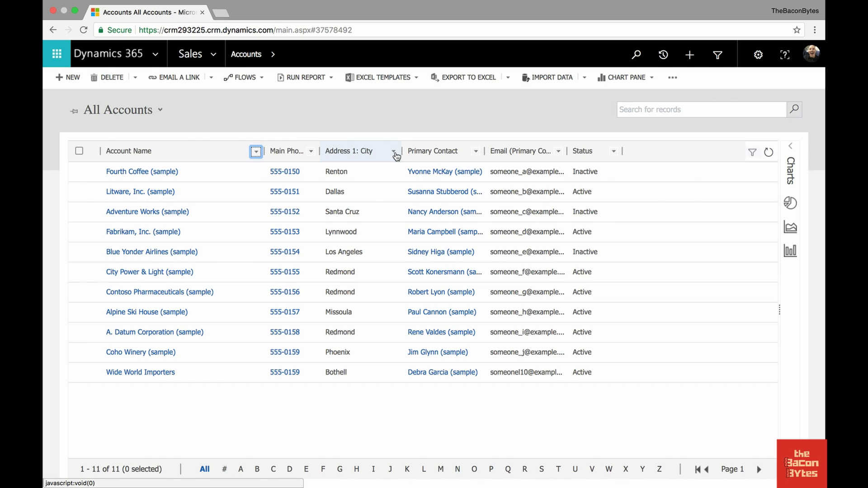
Apply a custom filter to the Address 1: City column so only accounts where the city equals Redmond are listed
{"action": "left_click", "coordinate": [395, 154]}
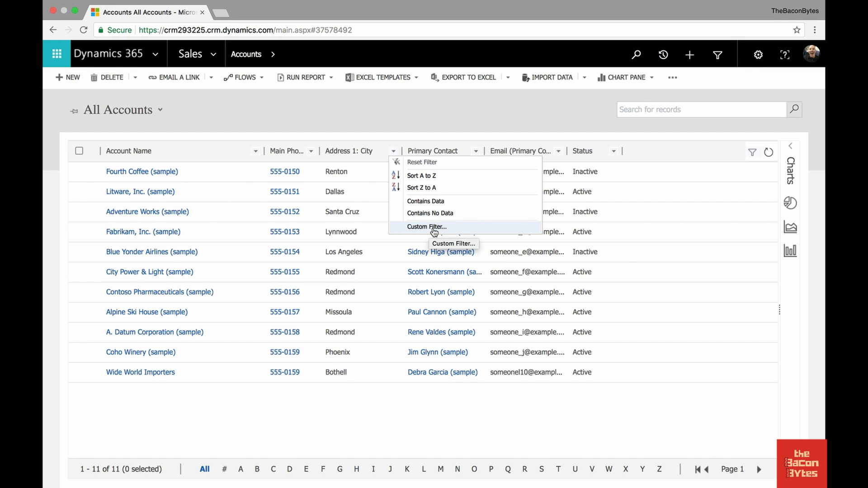
{"action": "left_click", "coordinate": [429, 229]}
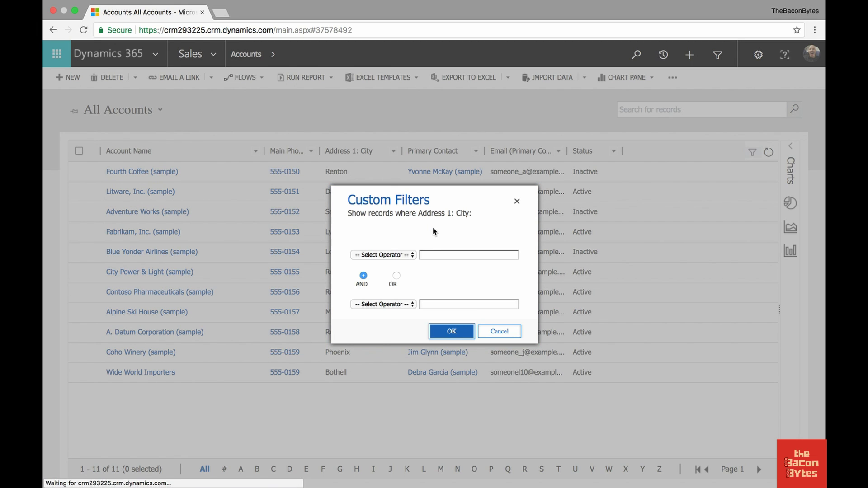
{"action": "left_click", "coordinate": [403, 255]}
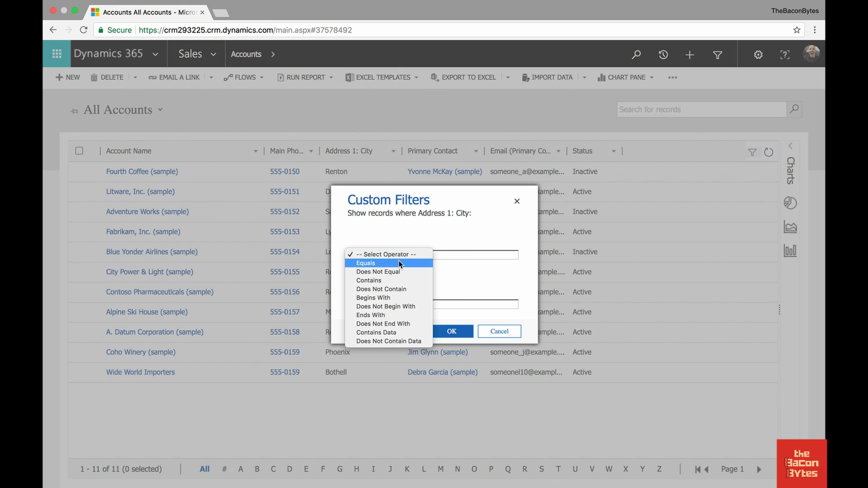
{"action": "left_click", "coordinate": [400, 263]}
{"action": "left_click", "coordinate": [464, 255]}
{"action": "type", "text": "Redmond"}
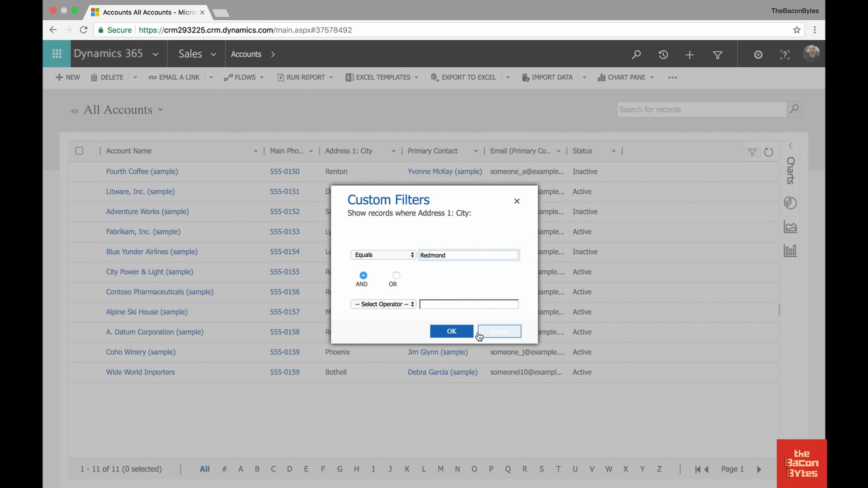
{"action": "left_click", "coordinate": [461, 333]}
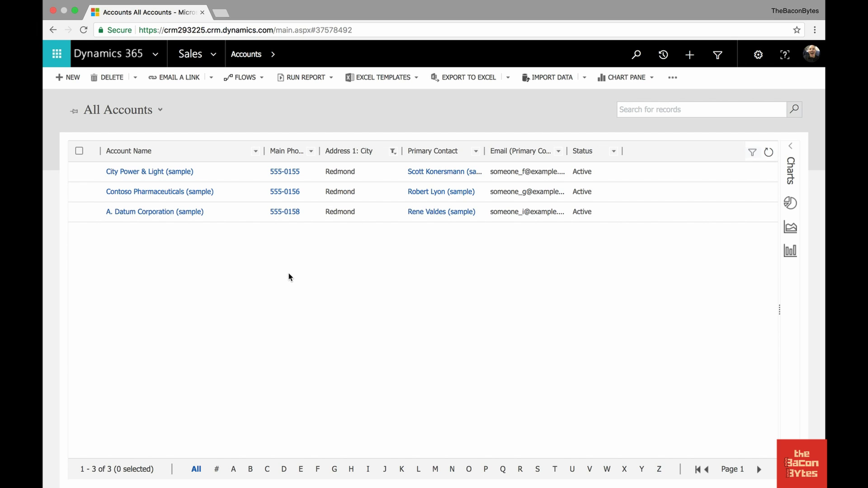
Save the current filters as a new view named "All Accounts In City of Redmond"
{"action": "left_click", "coordinate": [159, 110]}
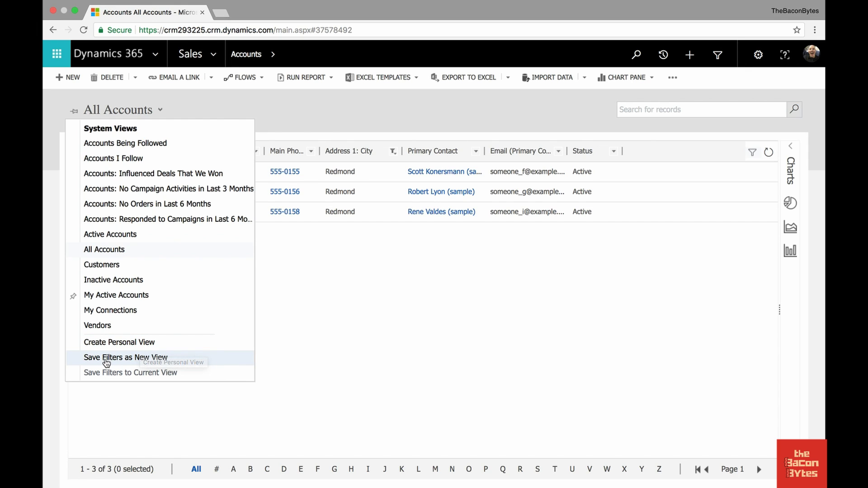
{"action": "left_click", "coordinate": [143, 365]}
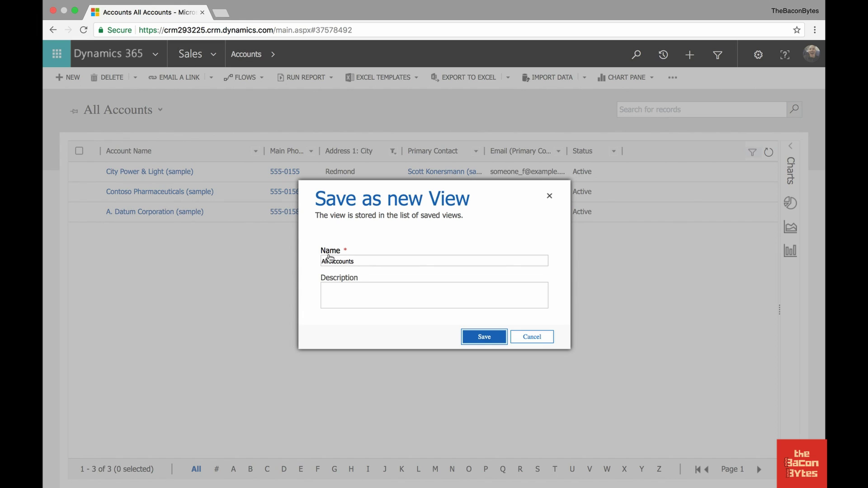
{"action": "left_click", "coordinate": [379, 262]}
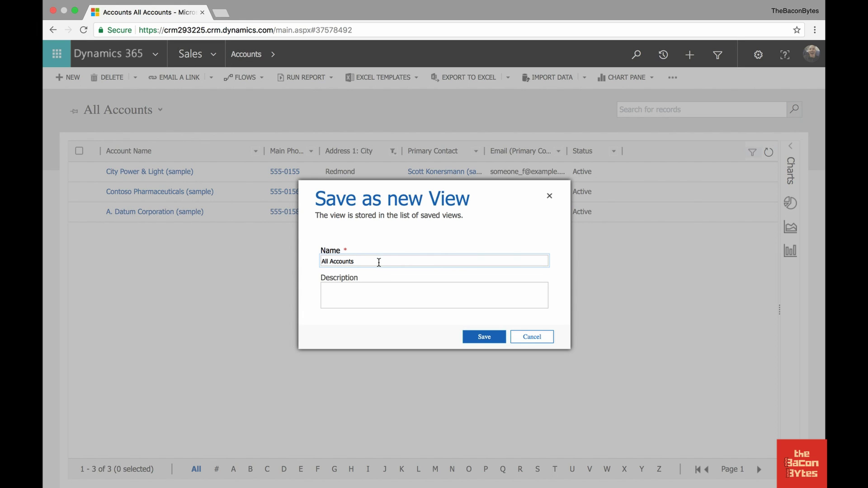
{"action": "type", "text": "In City of Redmond"}
{"action": "left_click", "coordinate": [499, 345]}
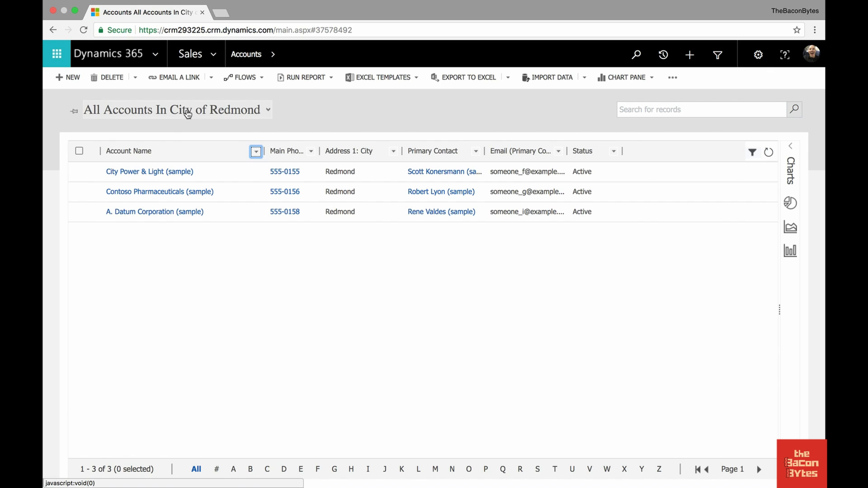
Switch the list to the All Accounts view and return to the personal view All Accounts In City of Redmond
{"action": "left_click", "coordinate": [187, 113]}
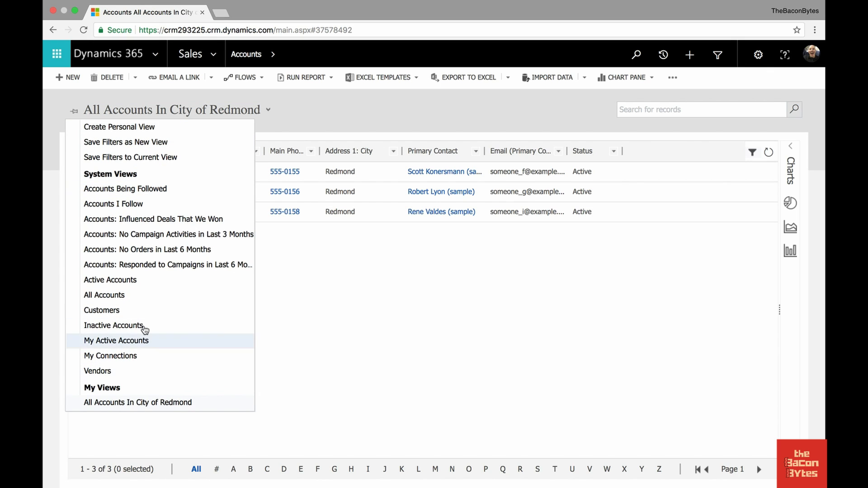
{"action": "left_click", "coordinate": [149, 296]}
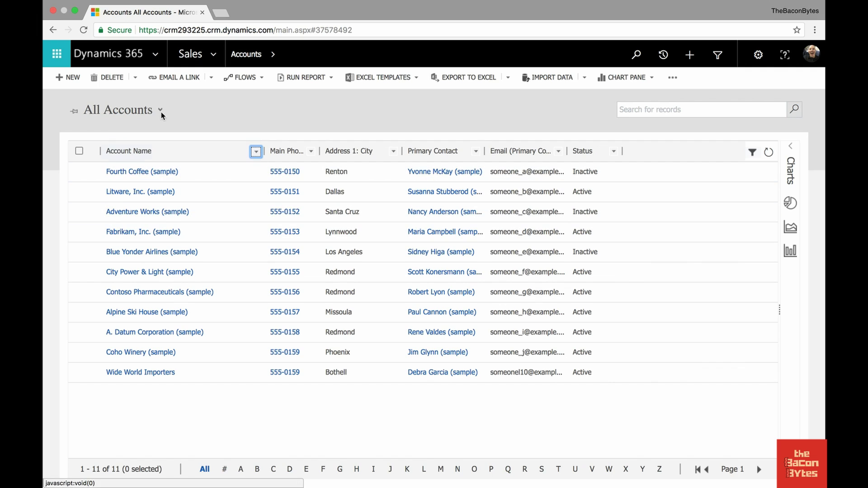
{"action": "left_click", "coordinate": [150, 112]}
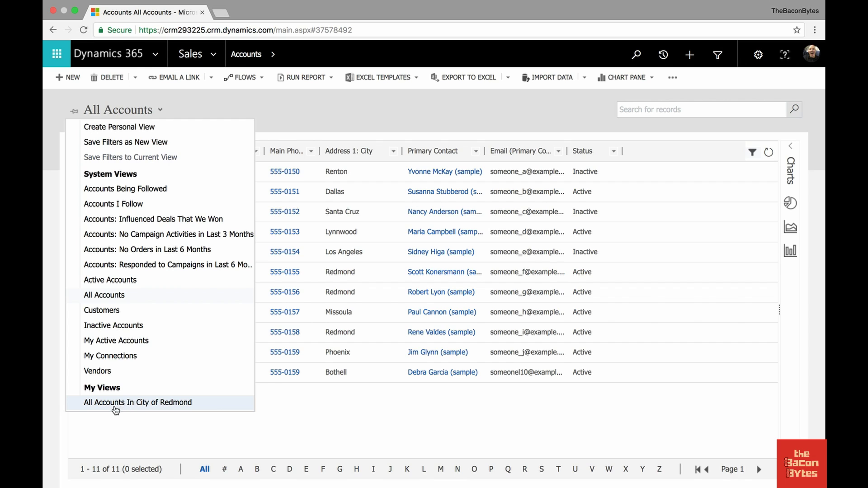
{"action": "left_click", "coordinate": [109, 404]}
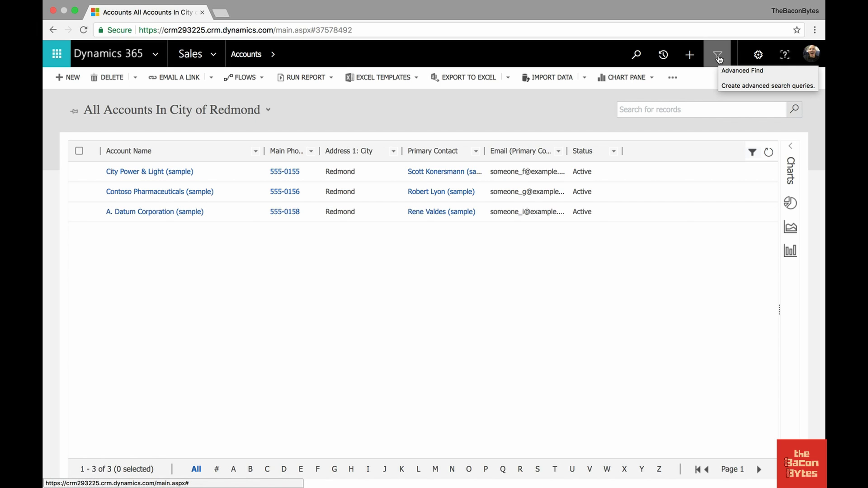
Open Advanced Find, select All Accounts In City of Redmond among the saved account views, and show its management commands
{"action": "left_click", "coordinate": [717, 56]}
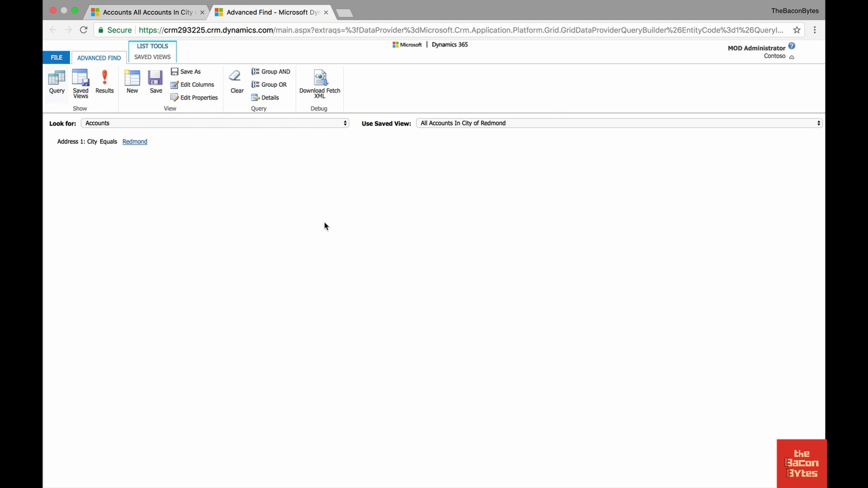
{"action": "left_click", "coordinate": [87, 92]}
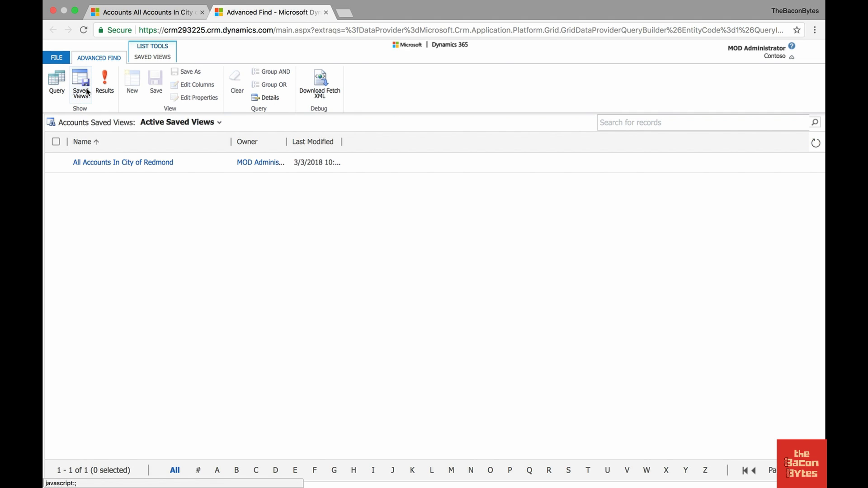
{"action": "left_click", "coordinate": [200, 169]}
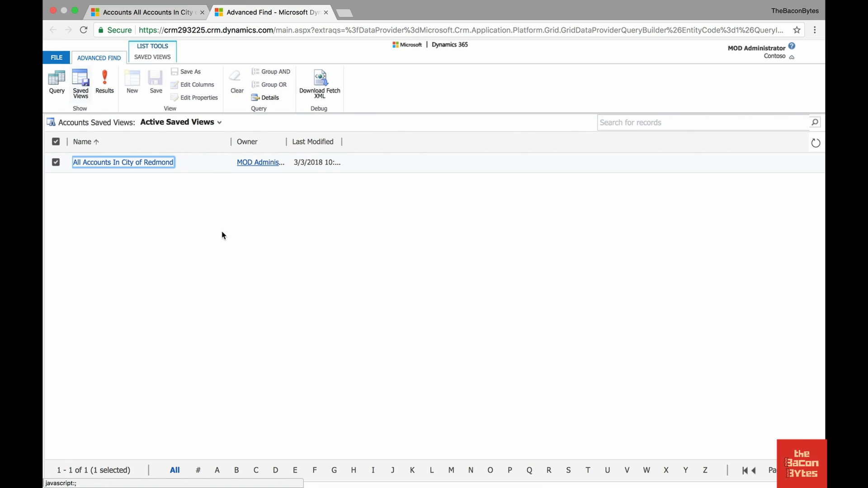
{"action": "left_click", "coordinate": [161, 57]}
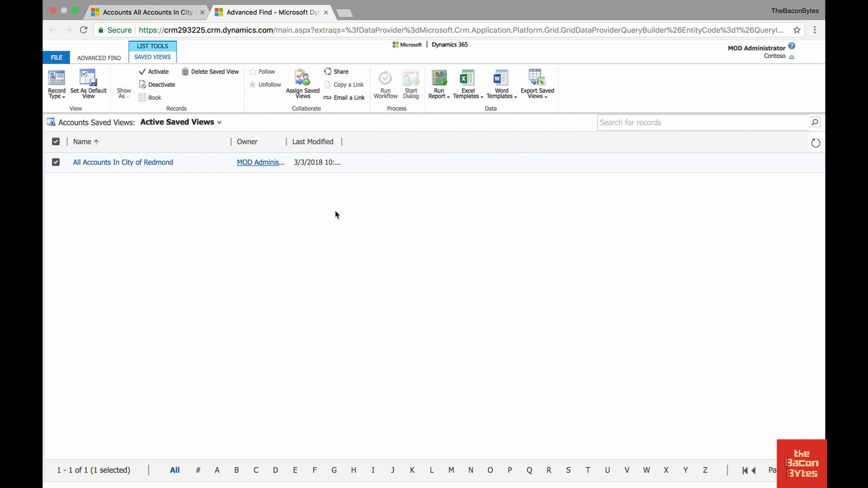
Return to the Accounts list and switch it to the My Active Accounts view
{"action": "left_click", "coordinate": [174, 13]}
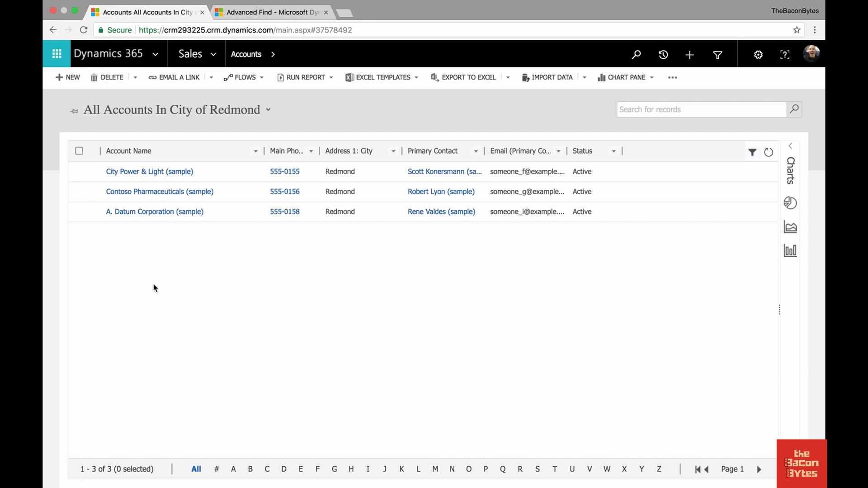
{"action": "left_click", "coordinate": [209, 113]}
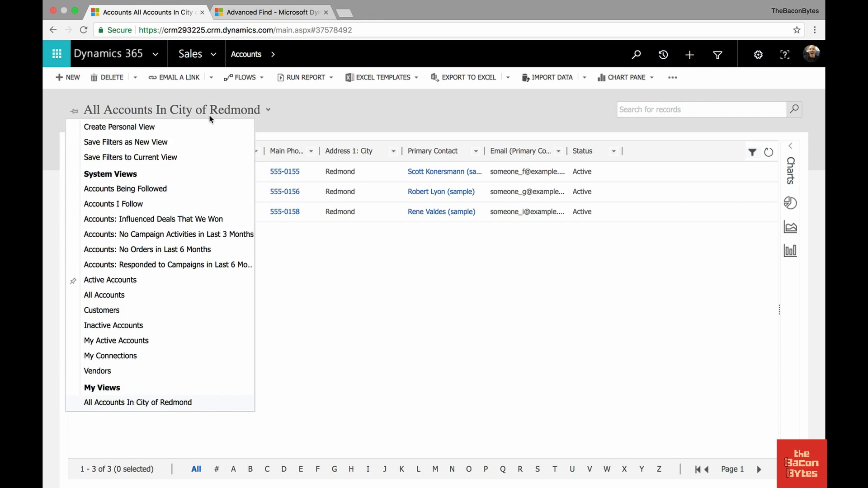
{"action": "left_click", "coordinate": [147, 342]}
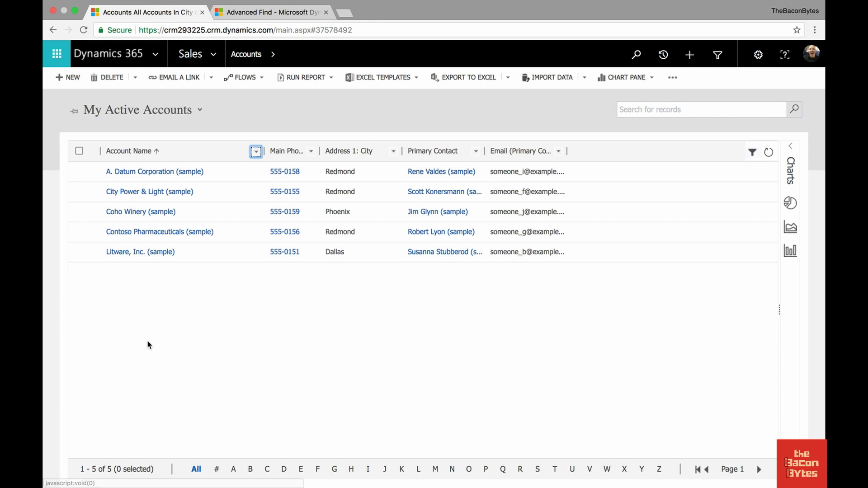
Select the A. Datum Corporation account, extend the selection to all listed accounts, and clear it
{"action": "left_click", "coordinate": [79, 172]}
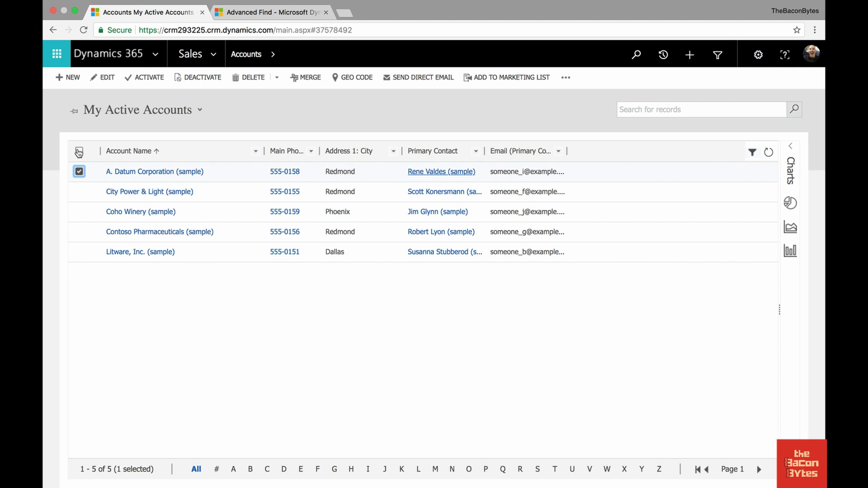
{"action": "left_click", "coordinate": [79, 152]}
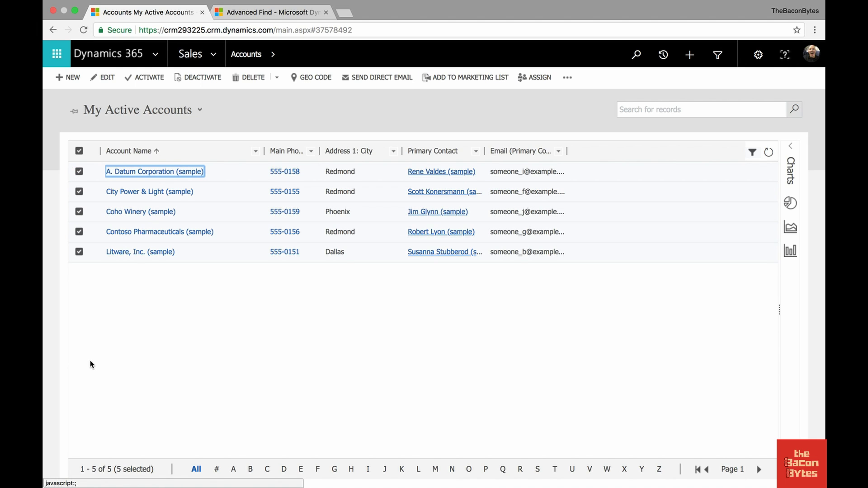
{"action": "left_click", "coordinate": [80, 151]}
Select A. Datum Corporation, City Power & Light and Contoso Pharmaceuticals individually, extend the selection to all accounts, and clear it
{"action": "left_click", "coordinate": [79, 172]}
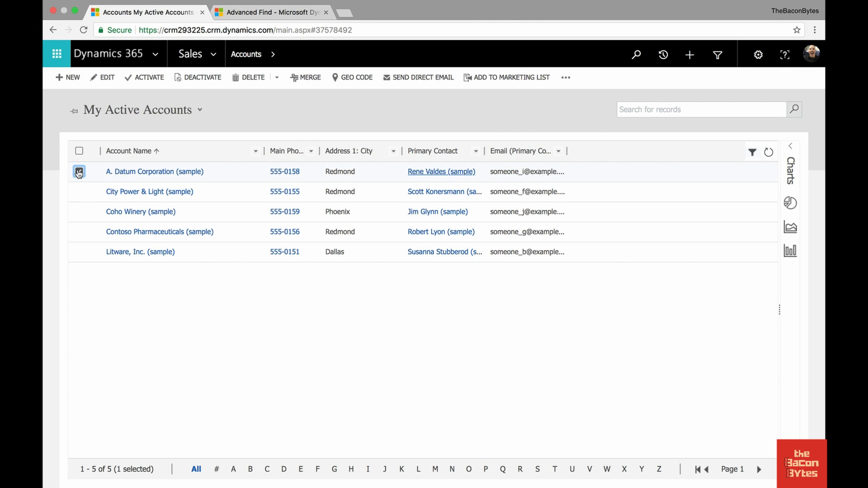
{"action": "left_click", "coordinate": [80, 192]}
{"action": "left_click", "coordinate": [78, 232]}
{"action": "left_click", "coordinate": [80, 151]}
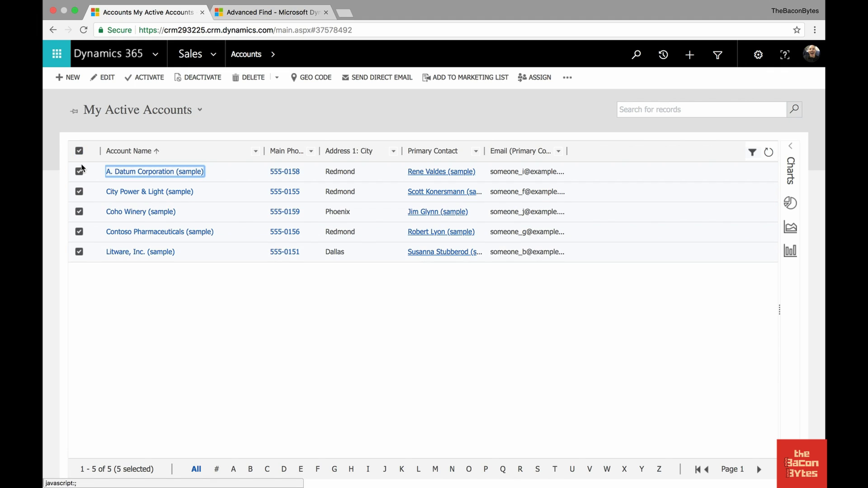
{"action": "left_click", "coordinate": [79, 151]}
Select the range of accounts from A. Datum Corporation through Contoso Pharmaceuticals, and clear the selection
{"action": "left_click", "coordinate": [79, 172]}
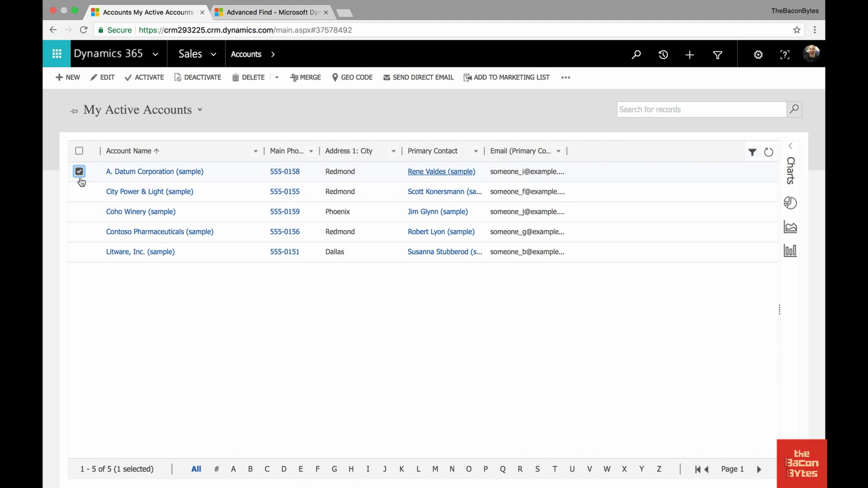
{"action": "left_click", "coordinate": [80, 232], "text": "shift"}
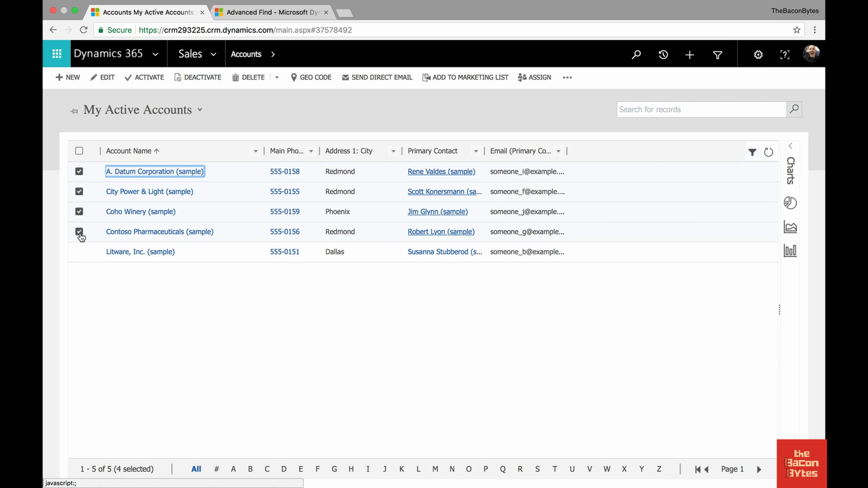
{"action": "left_click", "coordinate": [79, 151]}
{"action": "left_click", "coordinate": [79, 151]}
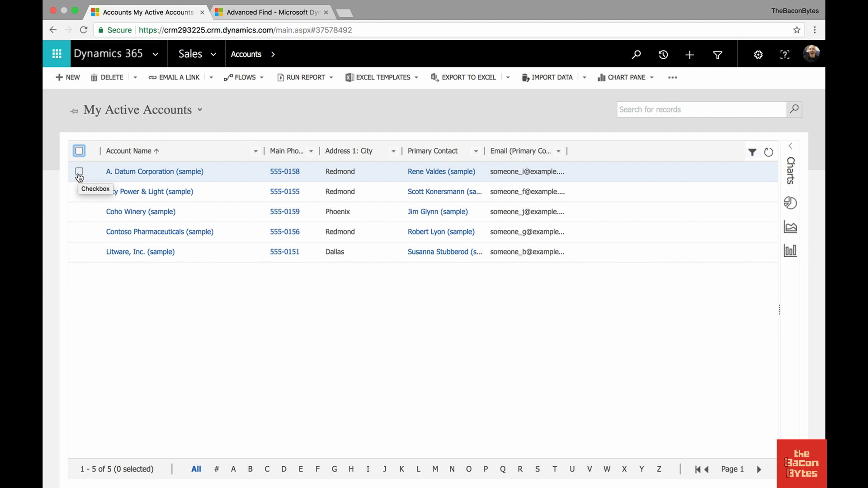
Select A. Datum Corporation and City Power & Light, review the additional commands for the selected records, and clear the selection
{"action": "left_click", "coordinate": [79, 174]}
{"action": "left_click", "coordinate": [79, 193]}
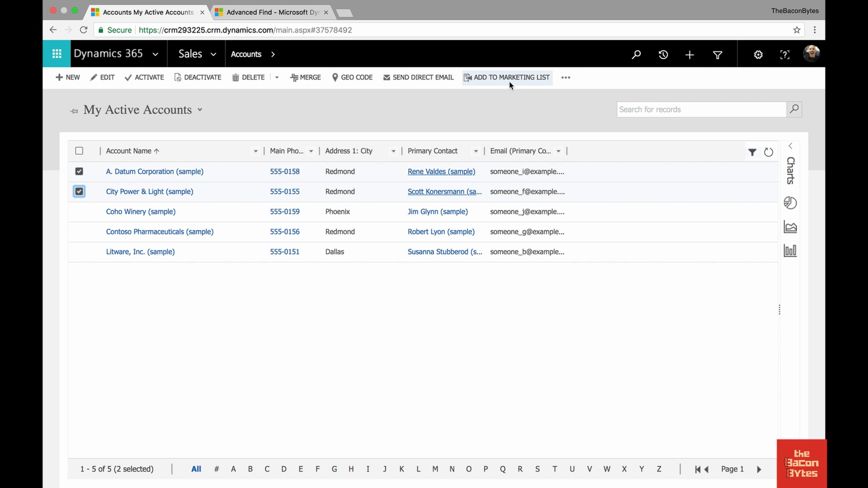
{"action": "left_click", "coordinate": [566, 78]}
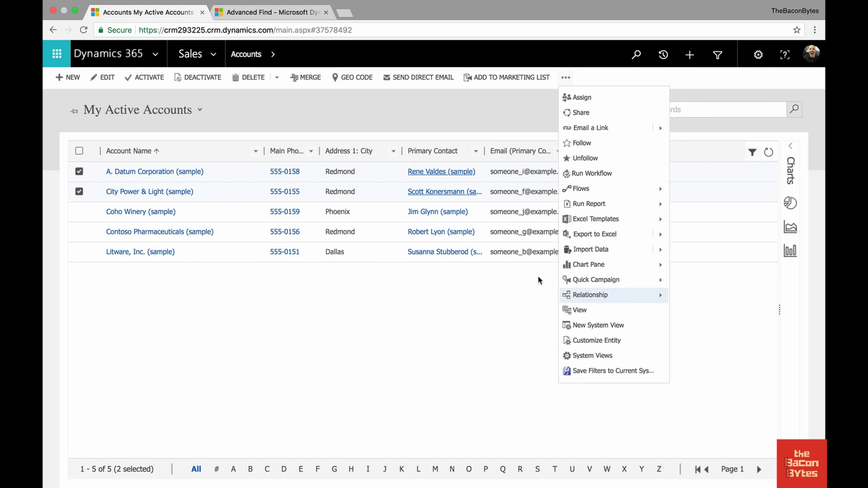
{"action": "left_click", "coordinate": [479, 129]}
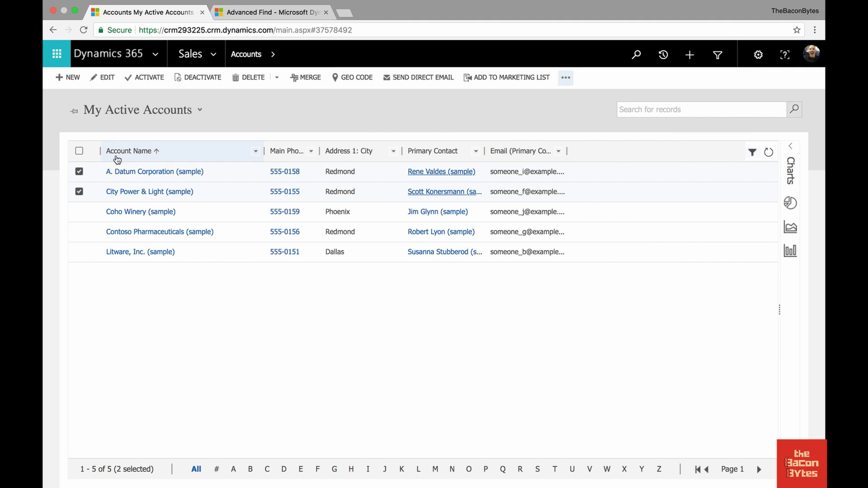
{"action": "left_click", "coordinate": [80, 152]}
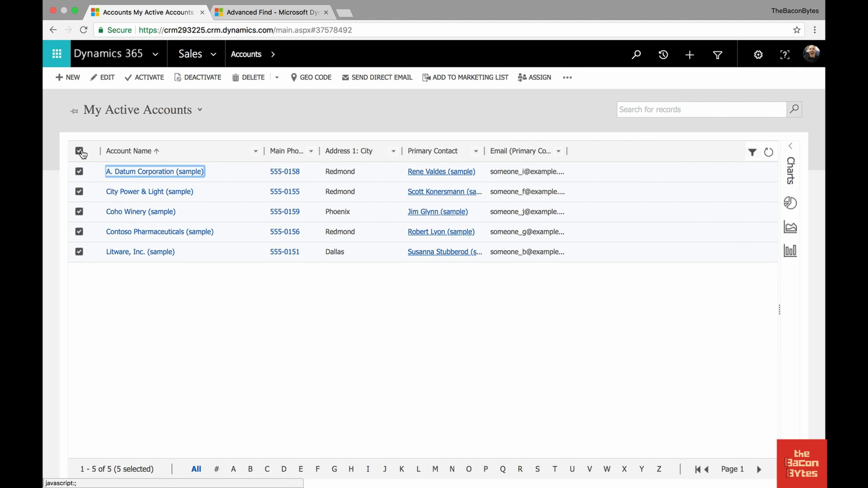
{"action": "left_click", "coordinate": [80, 152]}
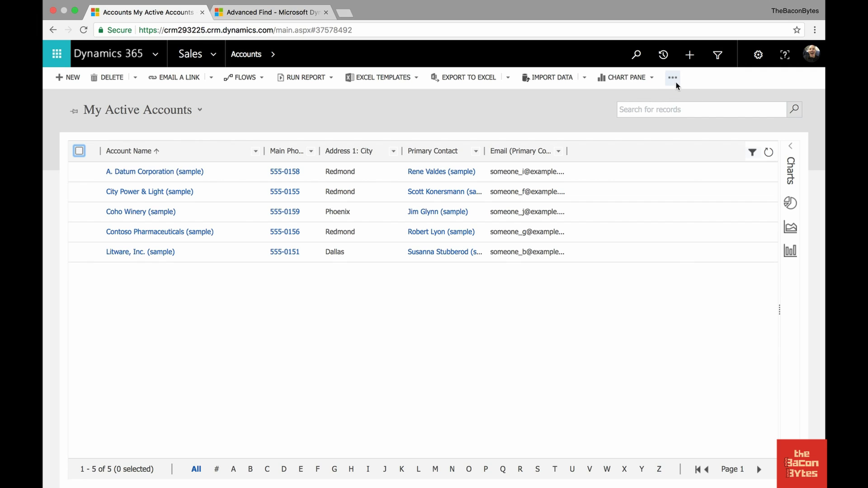